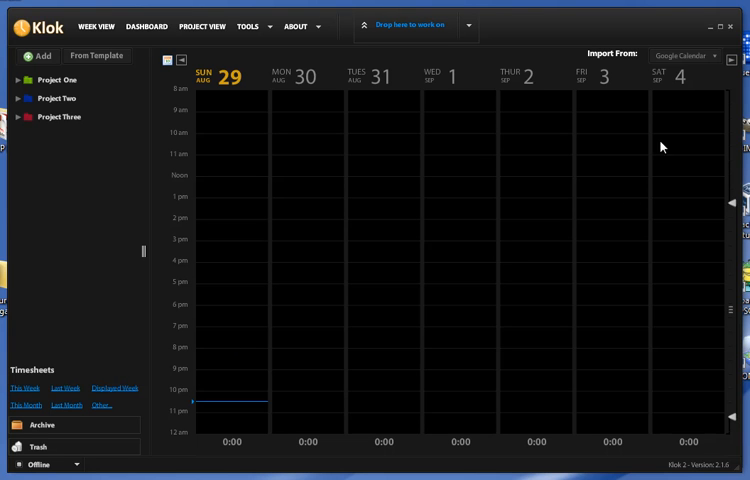
Step: Enter the Google username and password in the Import From dialog with Use HTTPS ticked and confirm
{"action": "left_click", "coordinate": [730, 58]}
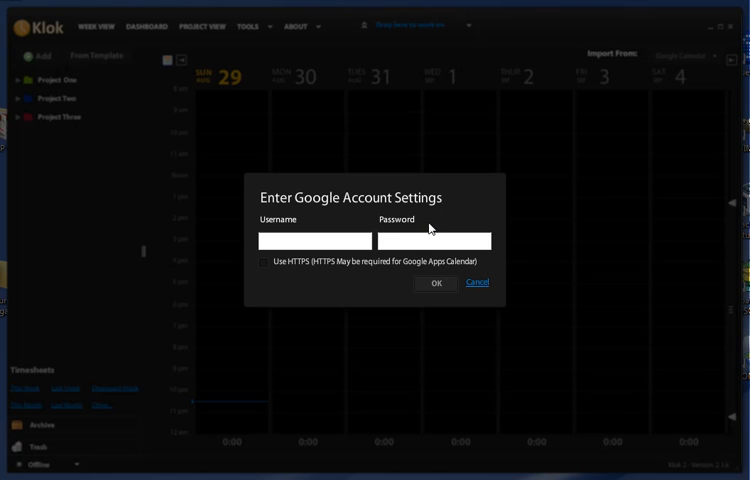
{"action": "left_click", "coordinate": [312, 240]}
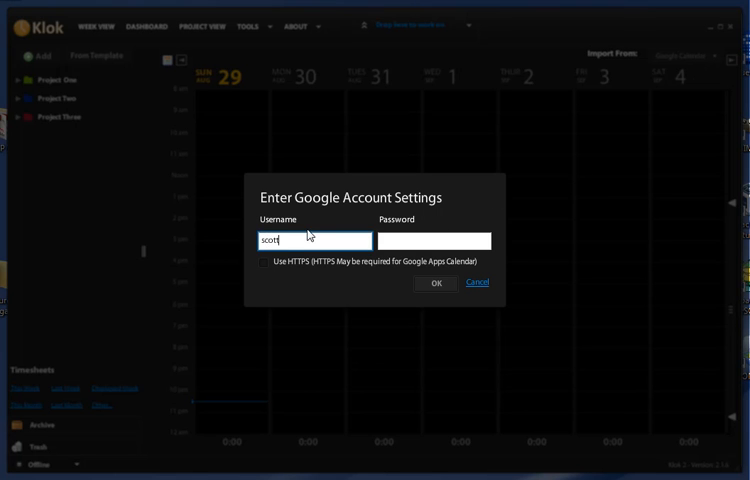
{"action": "key", "text": "Tab"}
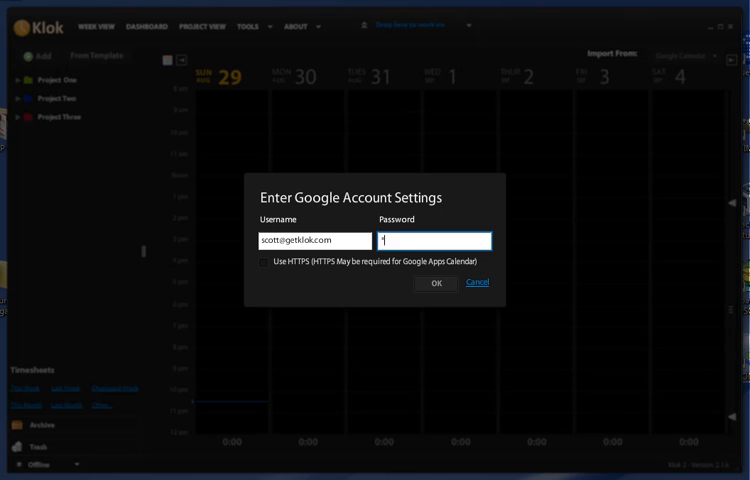
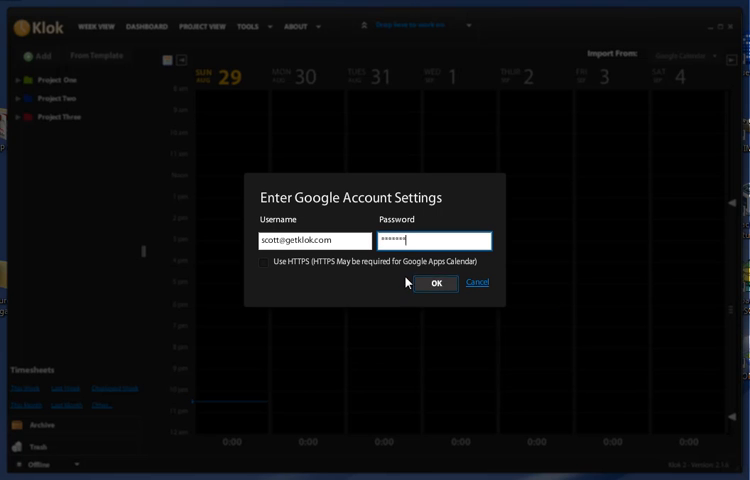
{"action": "left_click", "coordinate": [263, 263]}
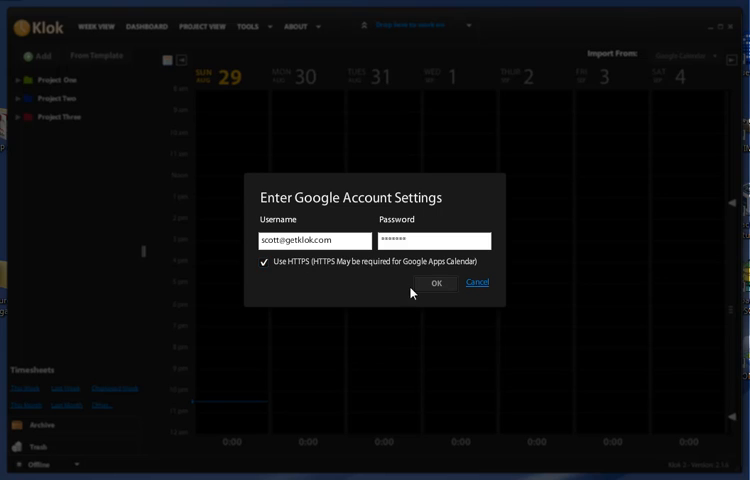
{"action": "left_click", "coordinate": [436, 283]}
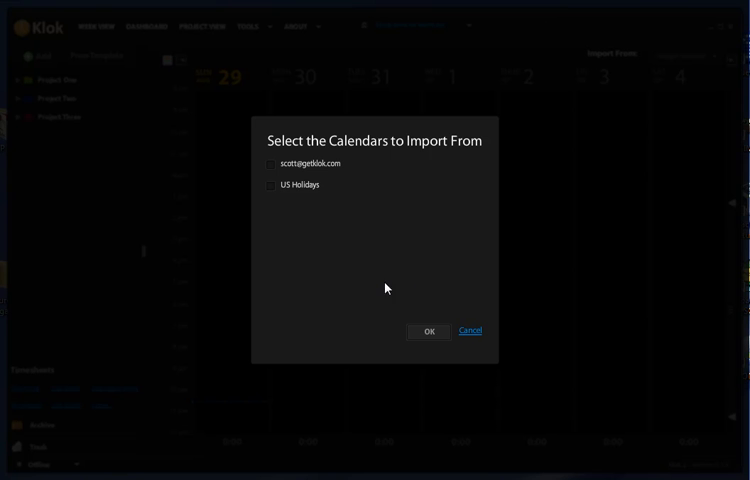
Step: Tick the account's own calendar, import its meetings, and switch to Google Calendar in Chrome to compare
{"action": "left_click", "coordinate": [272, 164]}
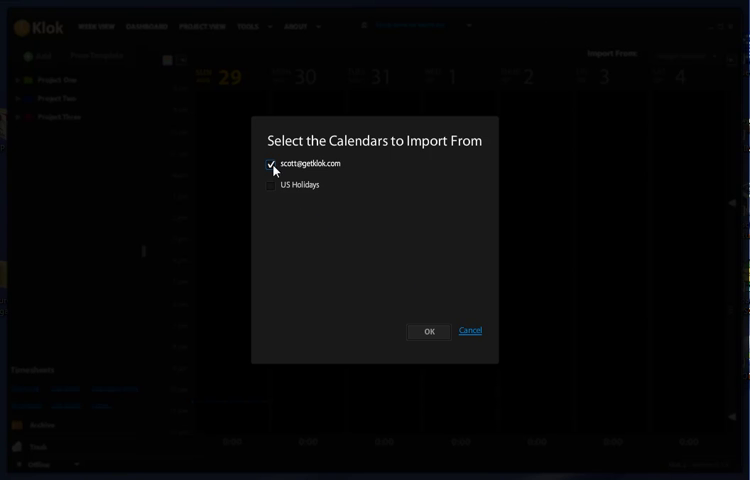
{"action": "left_click", "coordinate": [429, 331]}
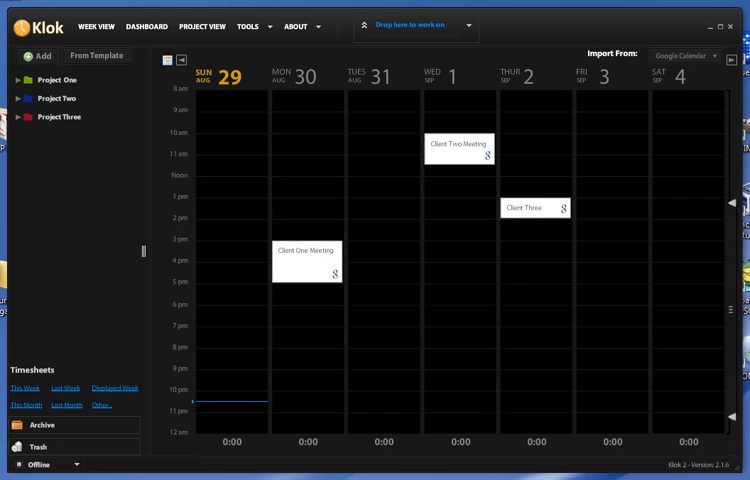
{"action": "left_click", "coordinate": [117, 452]}
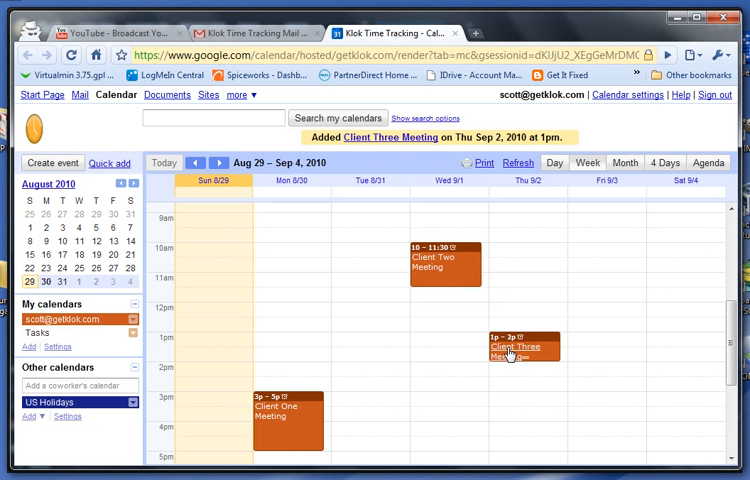
Step: Minimize Chrome so Klok's week with the imported meetings is back in front
{"action": "left_click", "coordinate": [676, 17]}
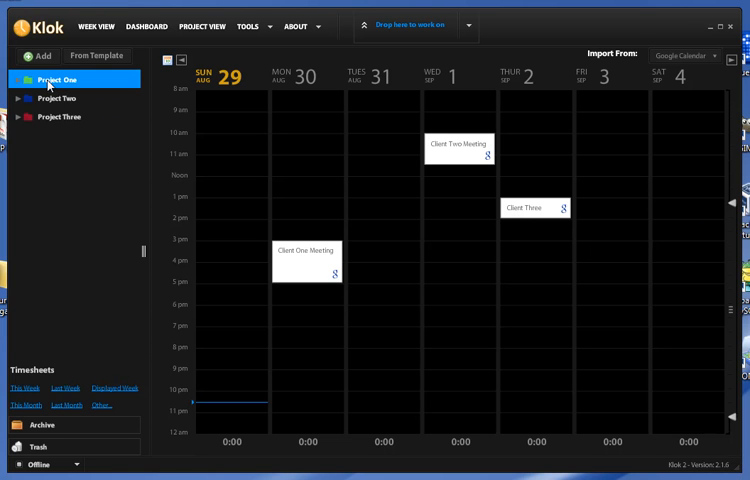
Step: Log Client One Meeting under Project One and Client Two Meeting under Project Two, then check the next week and return to Aug 29
{"action": "double_click", "coordinate": [310, 271]}
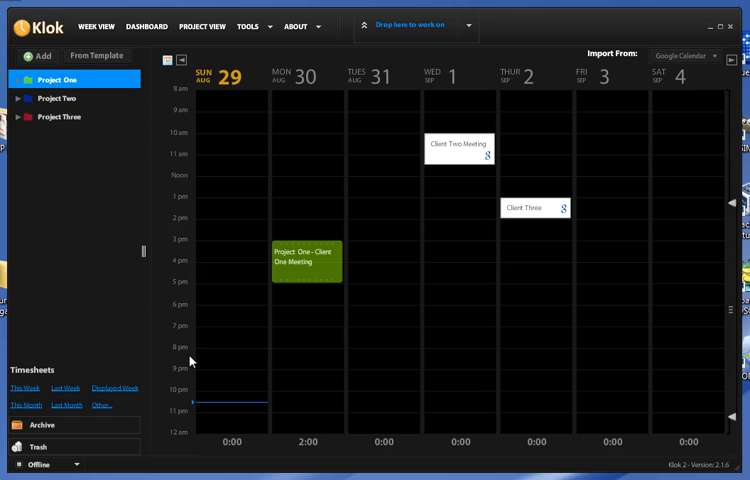
{"action": "left_click", "coordinate": [57, 98]}
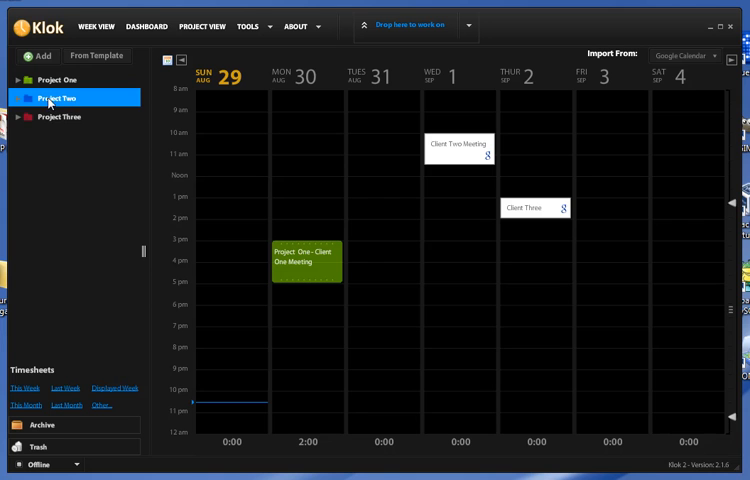
{"action": "double_click", "coordinate": [455, 150]}
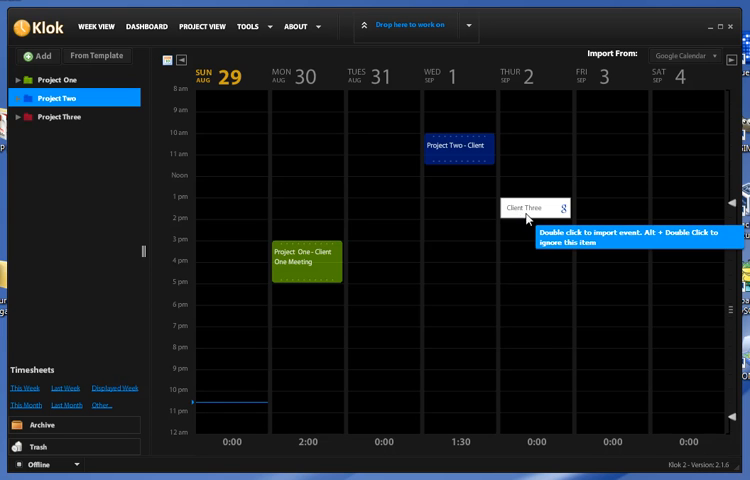
{"action": "left_click", "coordinate": [731, 62]}
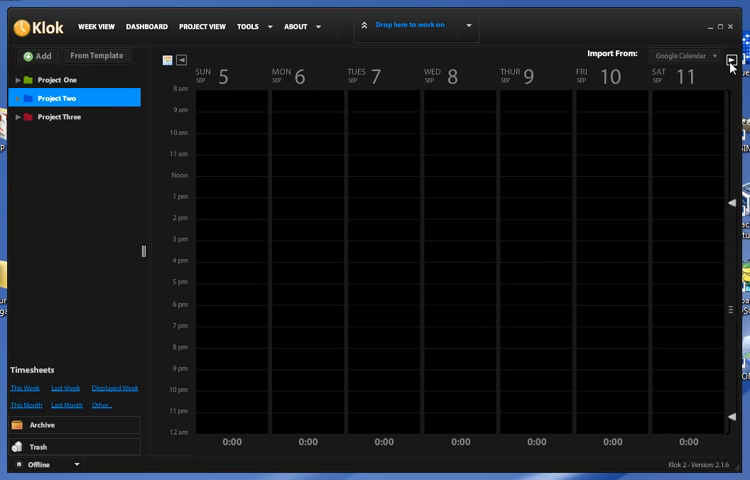
{"action": "left_click", "coordinate": [182, 61]}
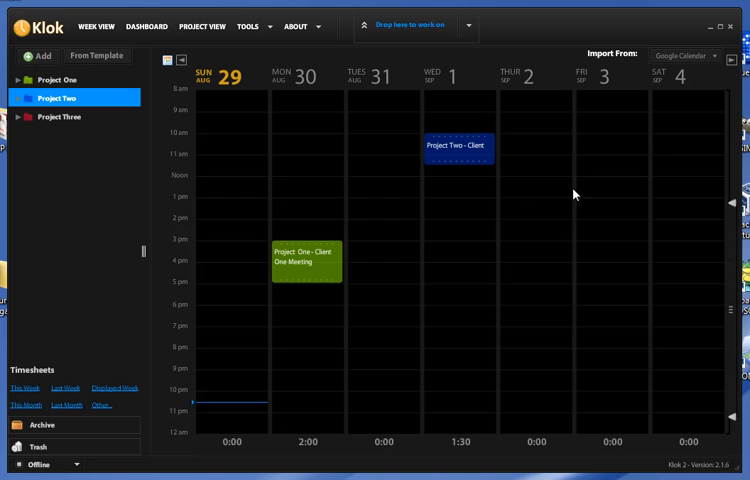